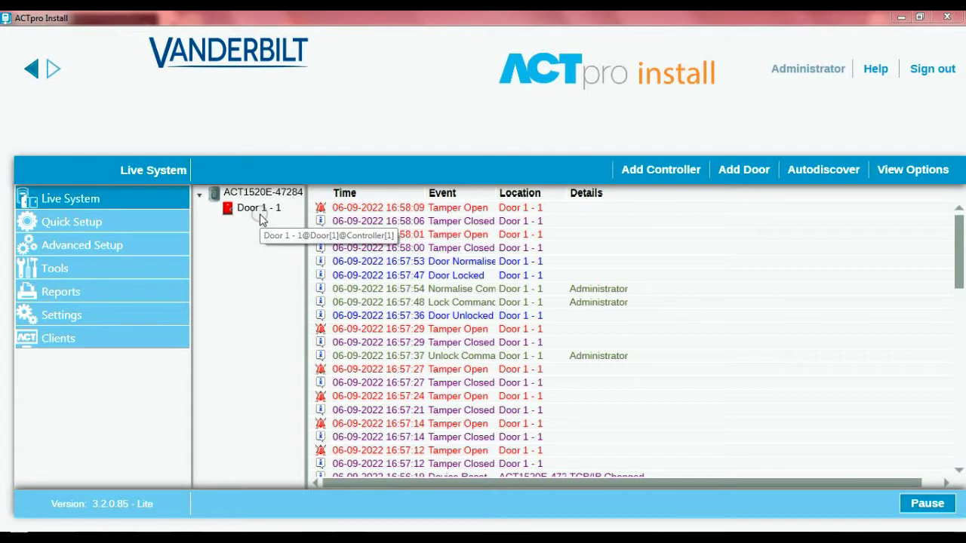
# Open controller ACT1520E-47284's Communications settings showing IP 192.168.1.60, after confirming its Web Server is enabled
pyautogui.click(120, 247)
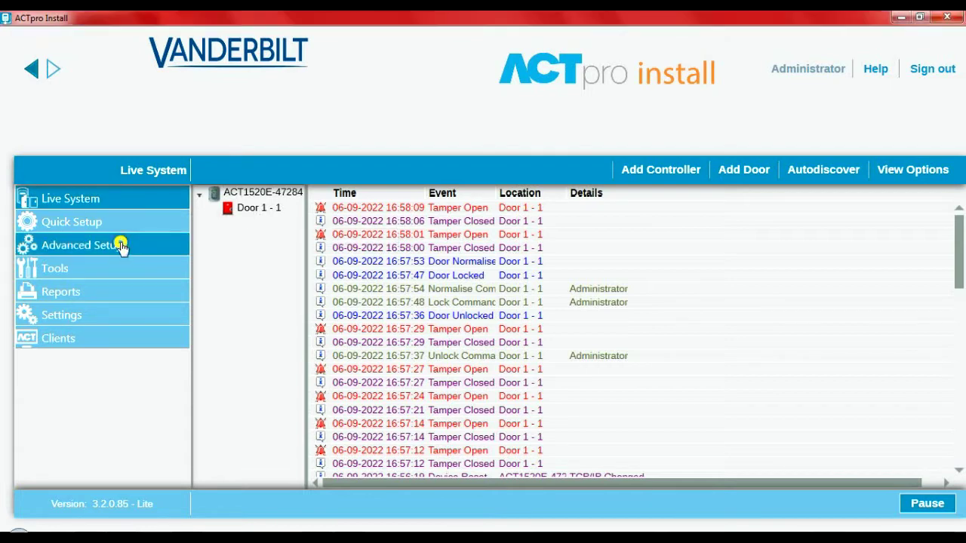
pyautogui.click(113, 268)
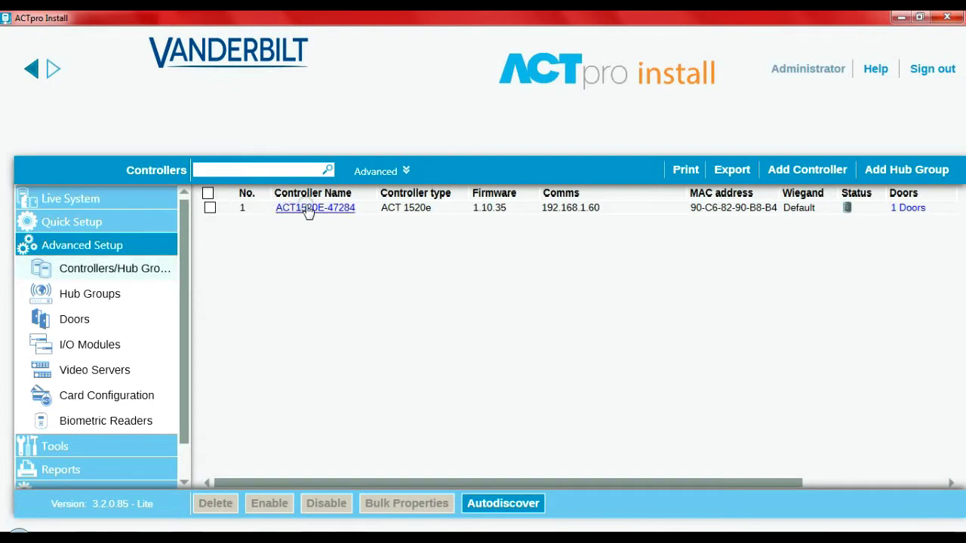
pyautogui.click(308, 209)
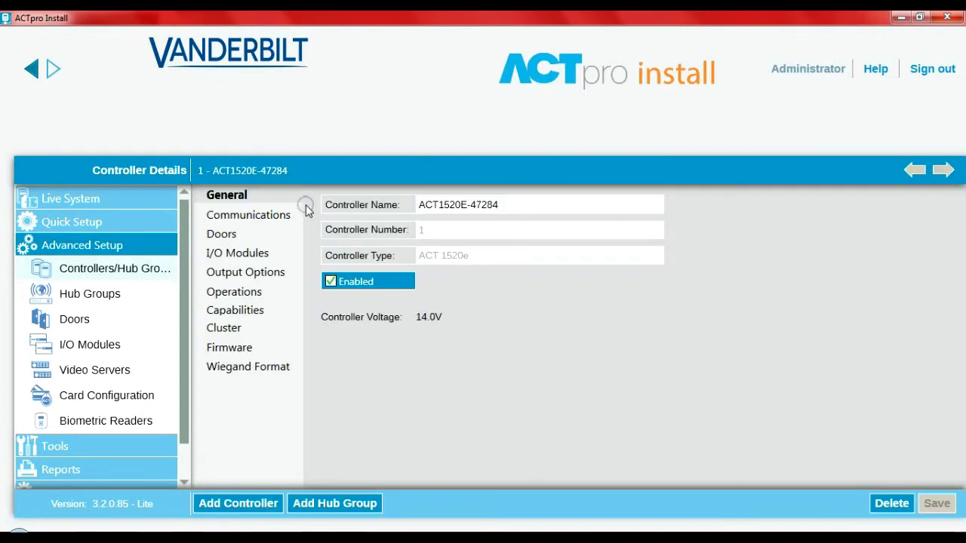
pyautogui.click(276, 217)
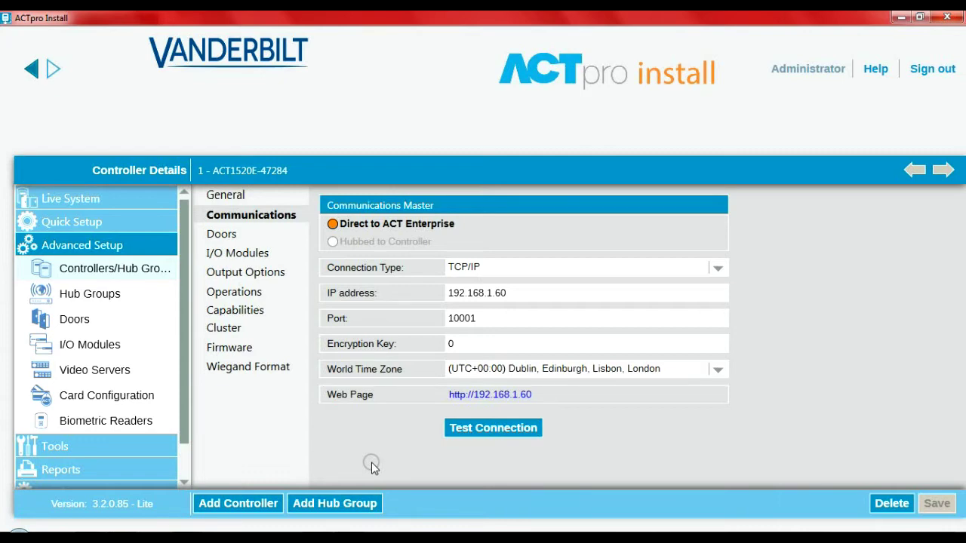
pyautogui.click(252, 292)
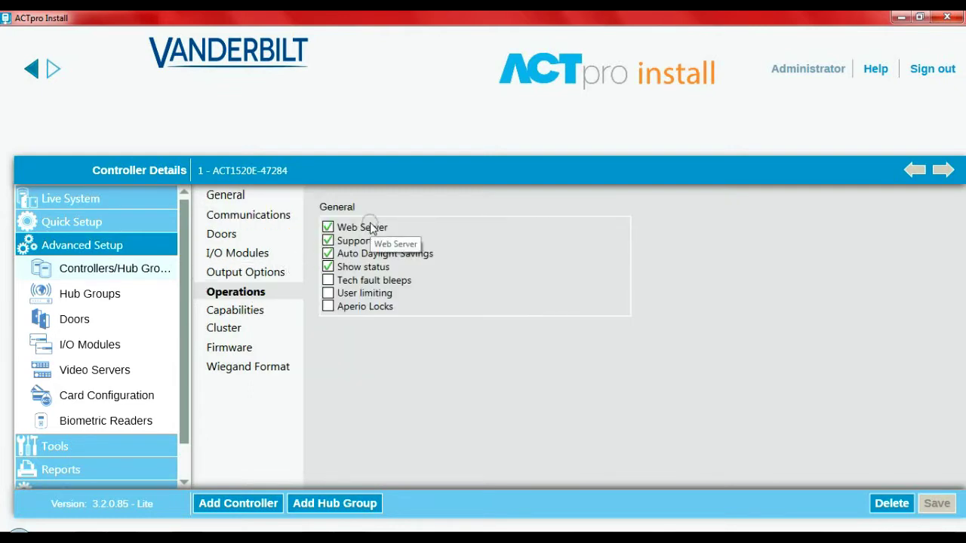
pyautogui.click(226, 217)
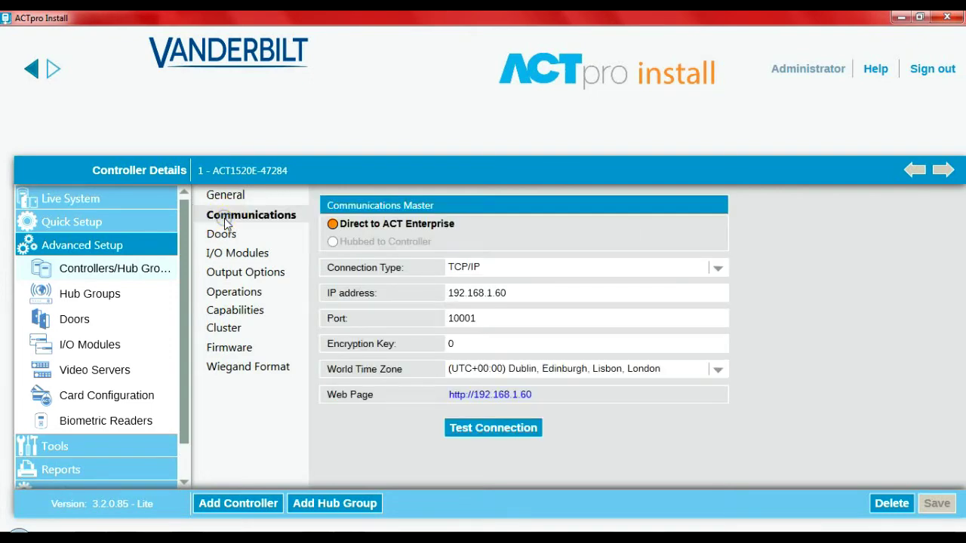
# Sign in to the controller's web page with the installer account and password, declining to save the password
pyautogui.click(498, 396)
pyautogui.write('installer')
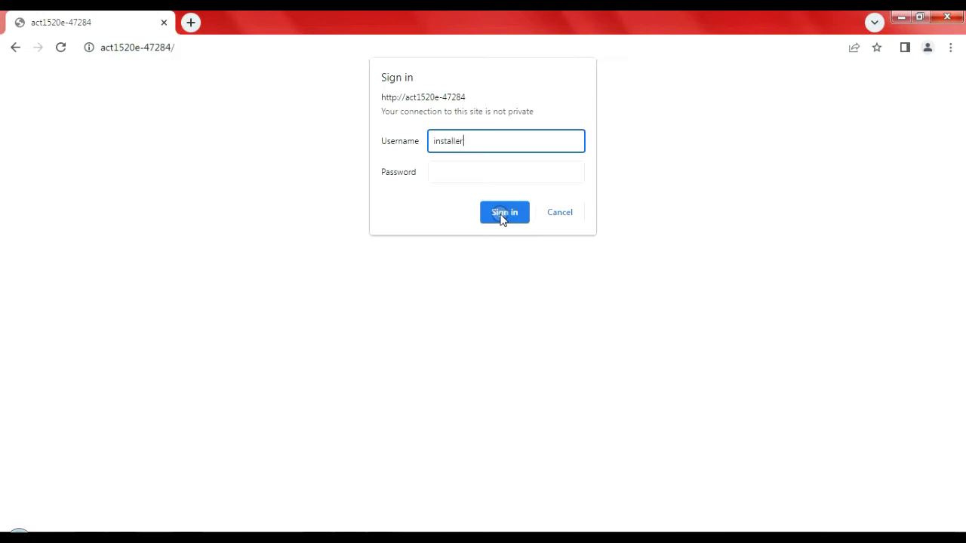
pyautogui.press('Tab')
pyautogui.write('••••••')
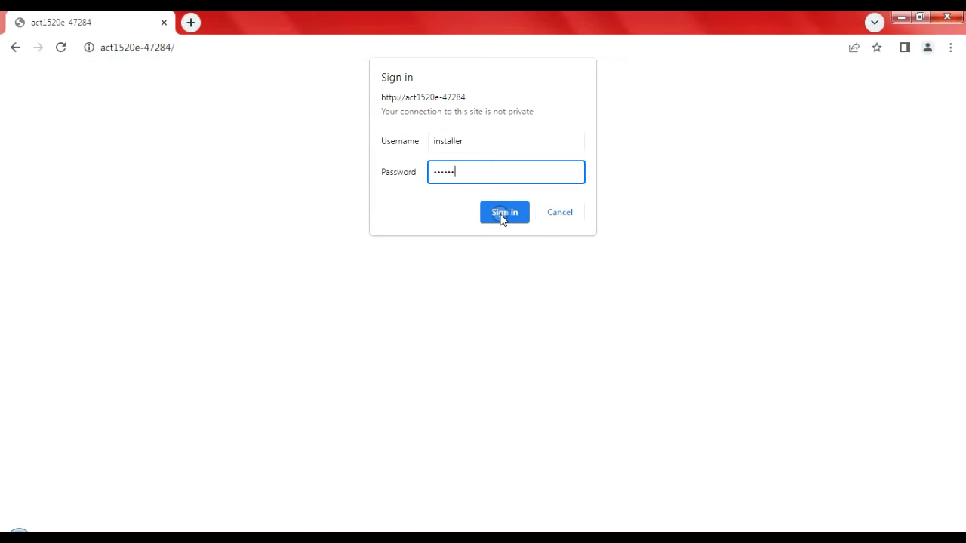
pyautogui.click(502, 215)
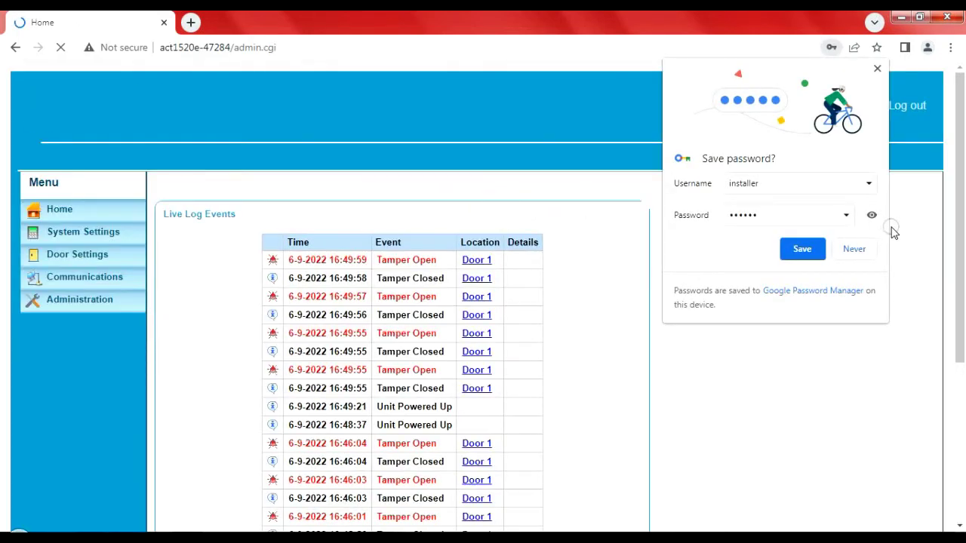
pyautogui.click(868, 250)
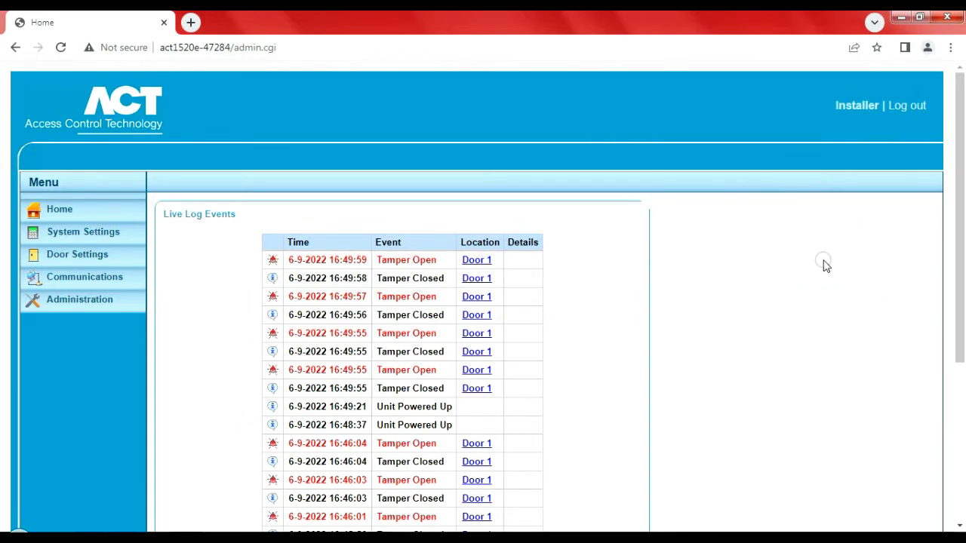
# Change the Static IP in IP Settings from 192.168.1.60 to 192.168.1.61, save, and accept the controller reset
pyautogui.click(76, 284)
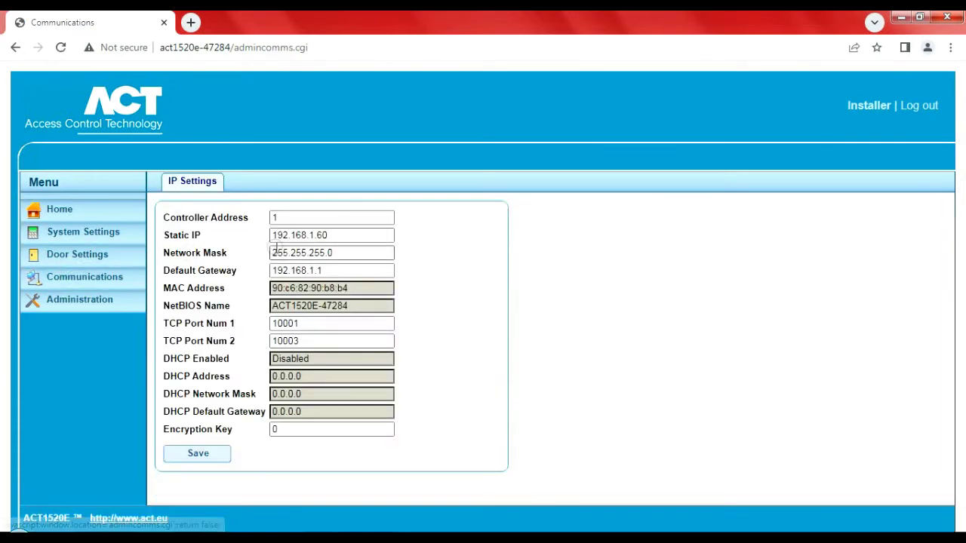
pyautogui.click(337, 233)
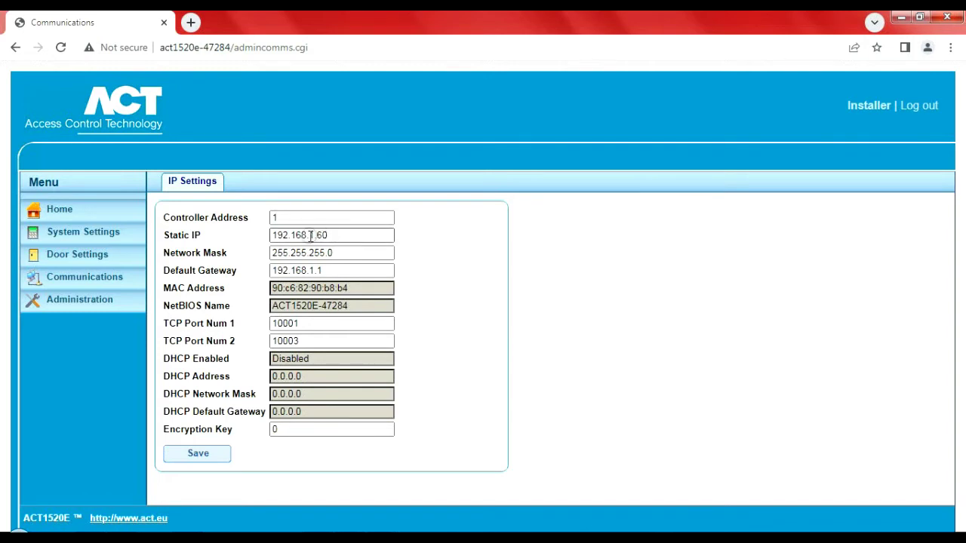
pyautogui.click(313, 360)
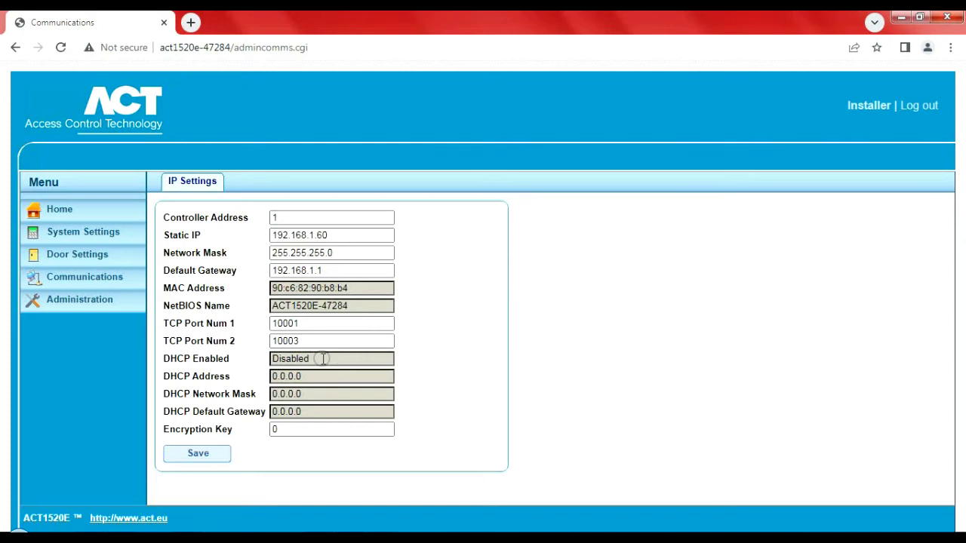
pyautogui.click(351, 220)
pyautogui.click(343, 236)
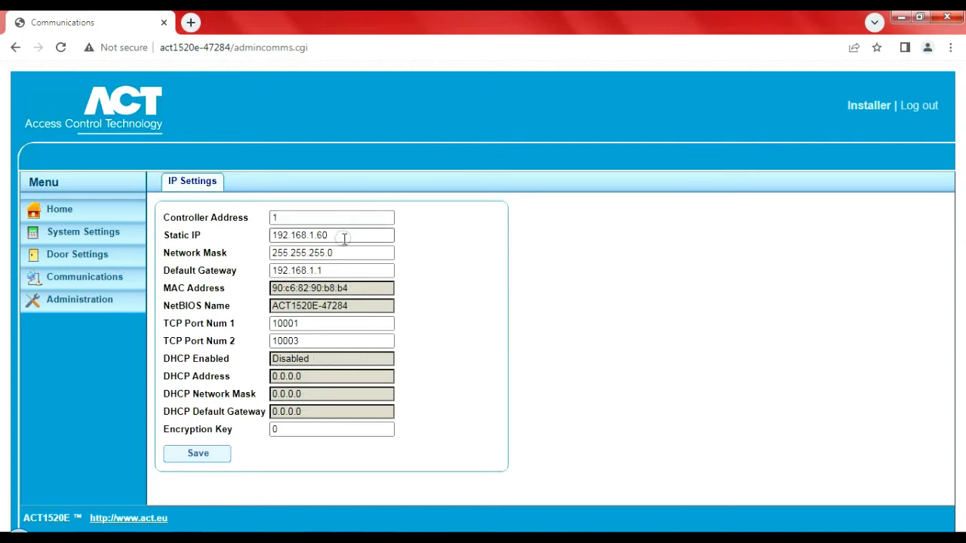
pyautogui.press('BackSpace')
pyautogui.write('1')
pyautogui.click(200, 454)
pyautogui.click(550, 141)
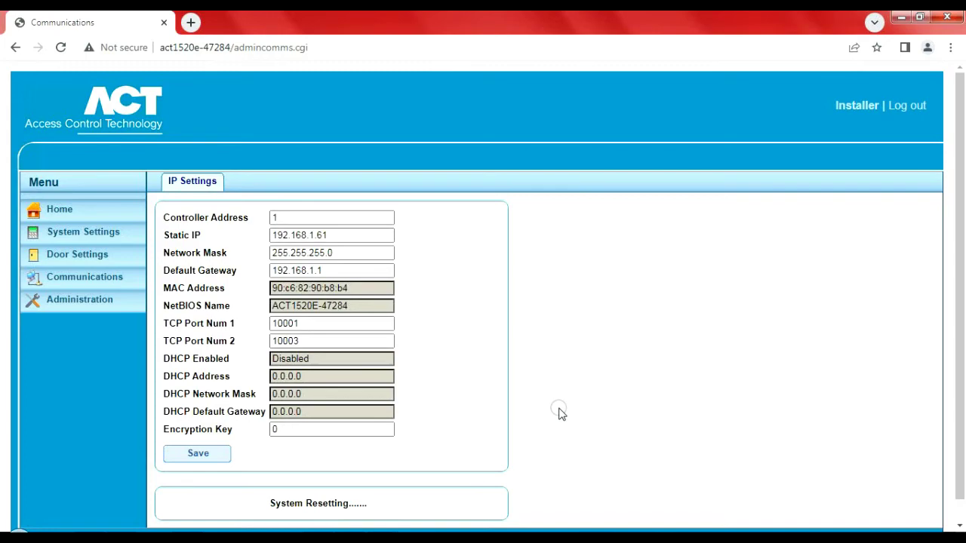
# Set the controller's IP address to 192.168.1.61 in ACTpro Install, save it, and run Test Connection
pyautogui.click(380, 528)
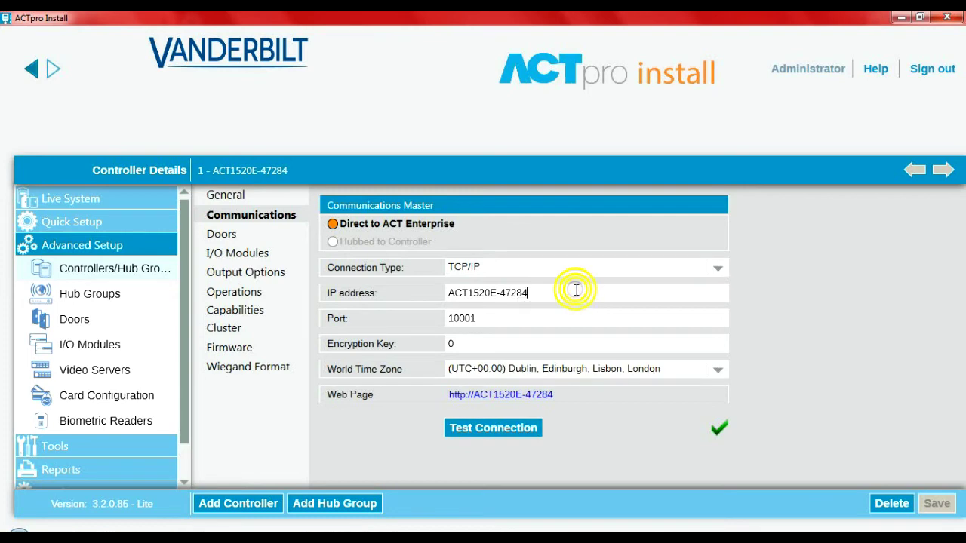
pyautogui.press('BackSpace')
pyautogui.press('BackSpace')
pyautogui.press('BackSpace')
pyautogui.press('BackSpace')
pyautogui.press('BackSpace')
pyautogui.press('BackSpace')
pyautogui.press('BackSpace')
pyautogui.press('BackSpace')
pyautogui.press('BackSpace')
pyautogui.press('BackSpace')
pyautogui.press('BackSpace')
pyautogui.press('BackSpace')
pyautogui.press('BackSpace')
pyautogui.press('BackSpace')
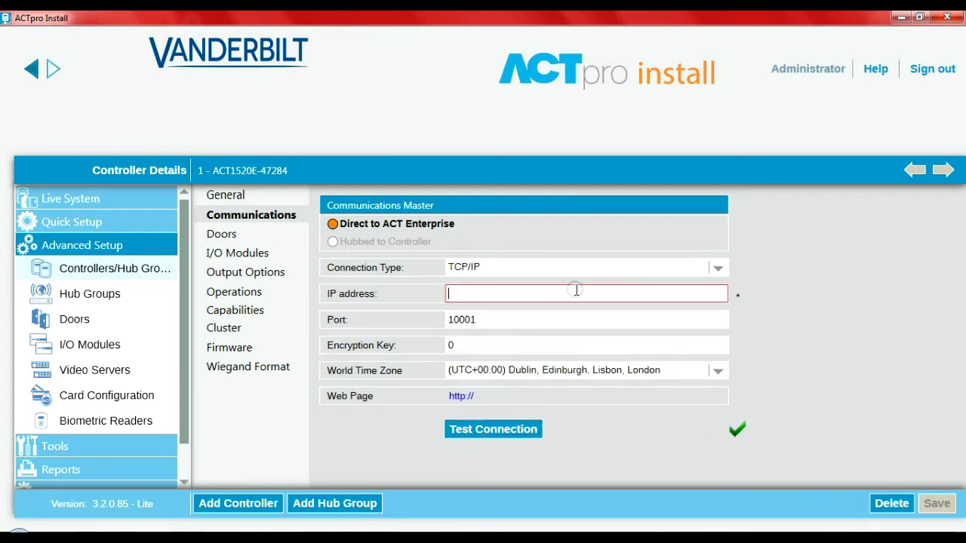
pyautogui.write('192')
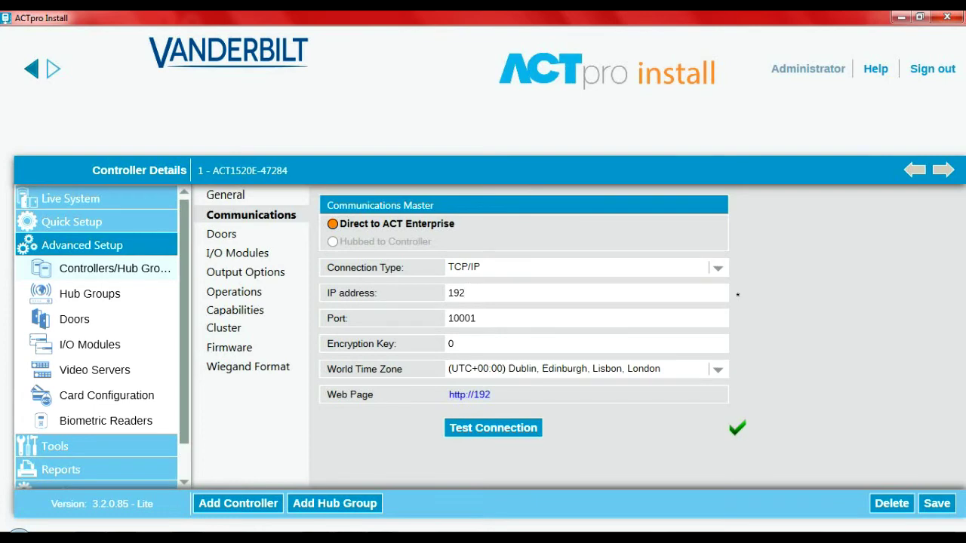
pyautogui.write('.168.1.61')
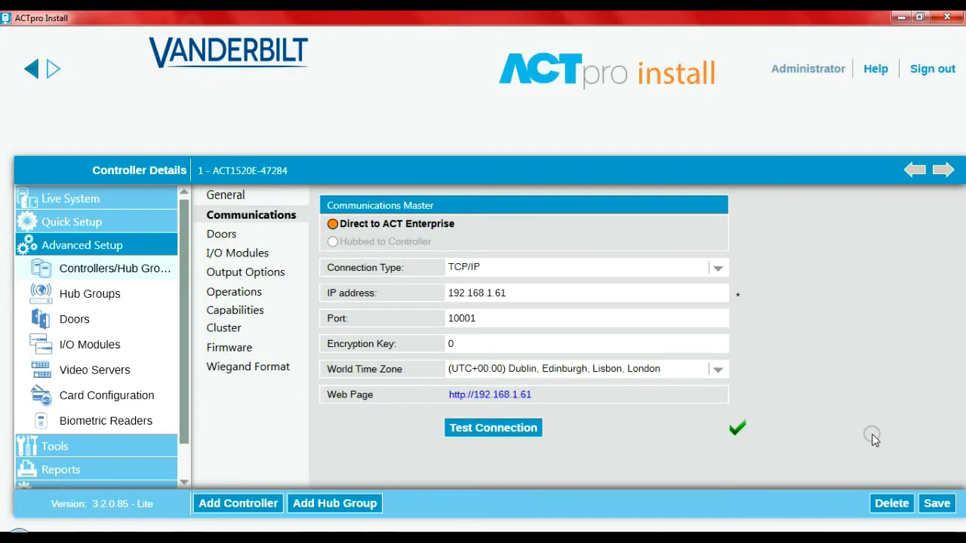
pyautogui.click(936, 504)
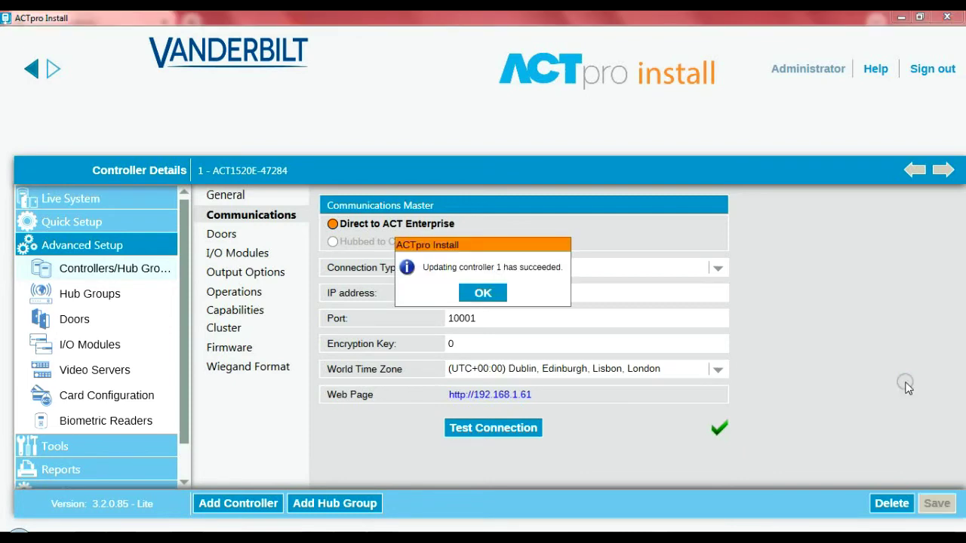
pyautogui.click(480, 292)
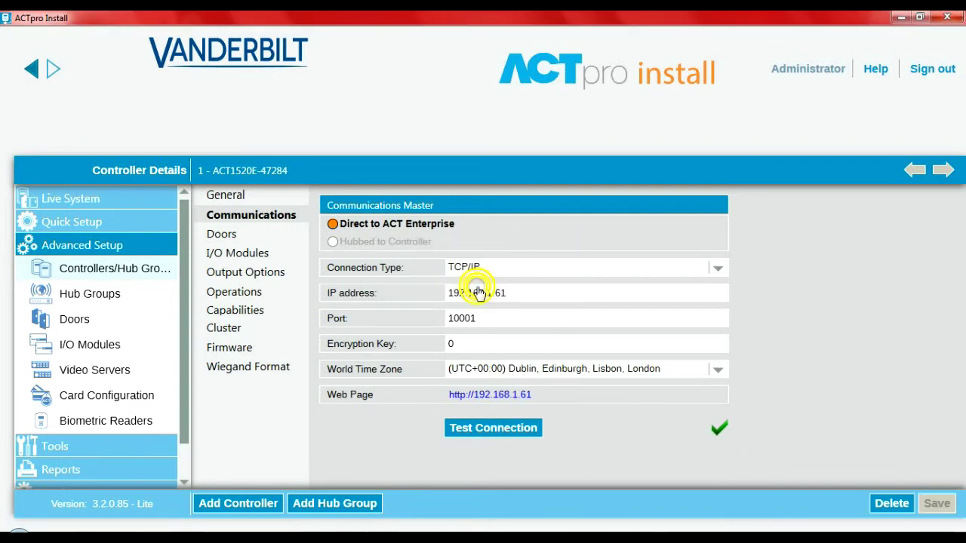
pyautogui.click(487, 433)
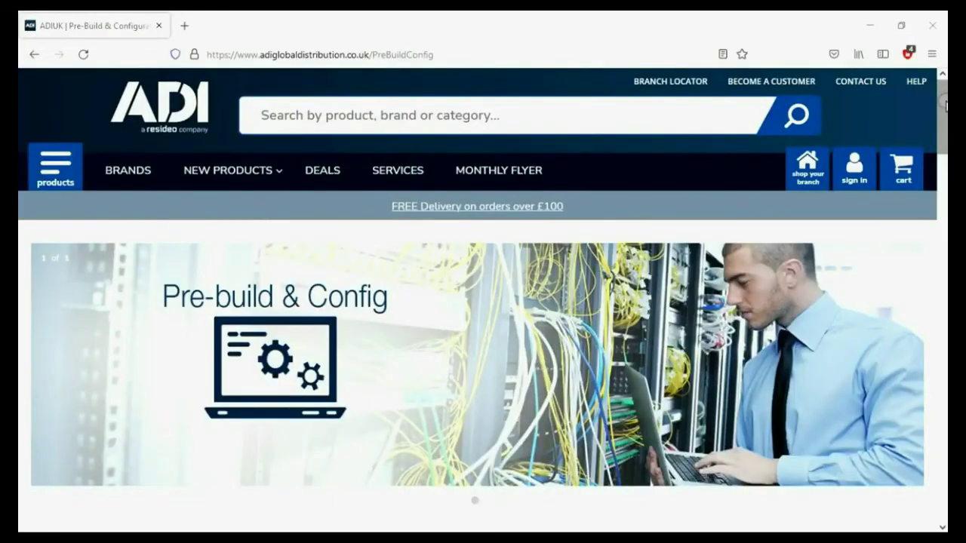
# Scroll the ADI Pre-build & Config page past the Bronze, Silver and Gold service tiers to the contact banner
pyautogui.scroll(-3, 944, 106)
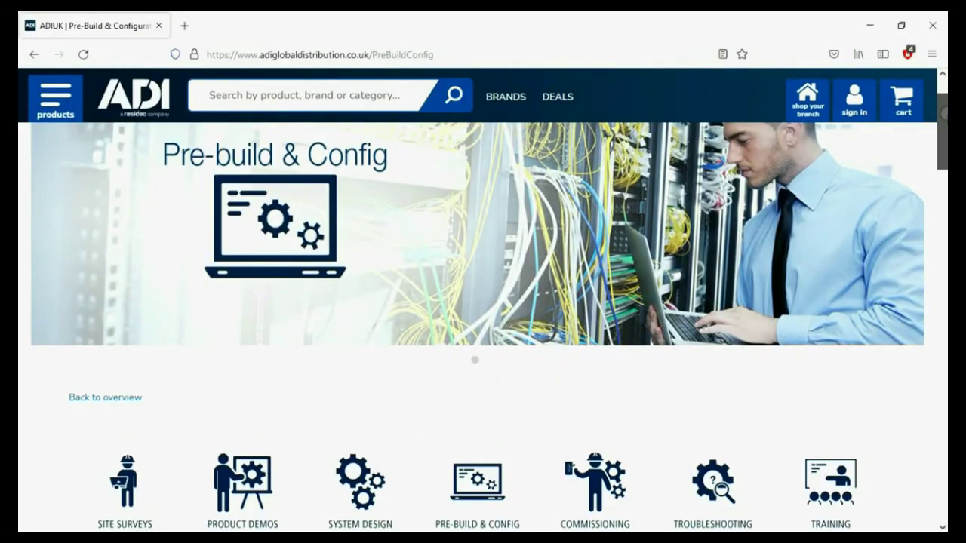
pyautogui.scroll(-3, 482, 302)
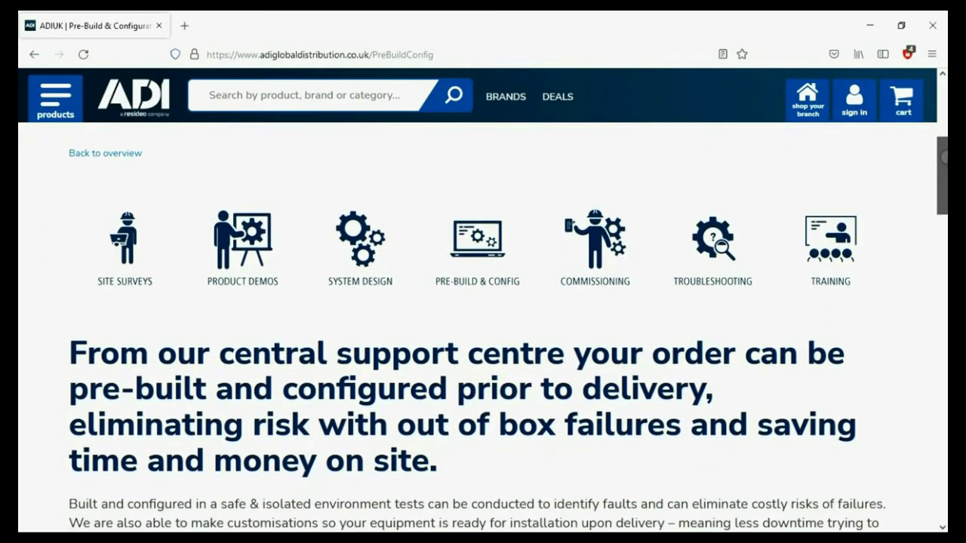
pyautogui.scroll(-2, 483, 331)
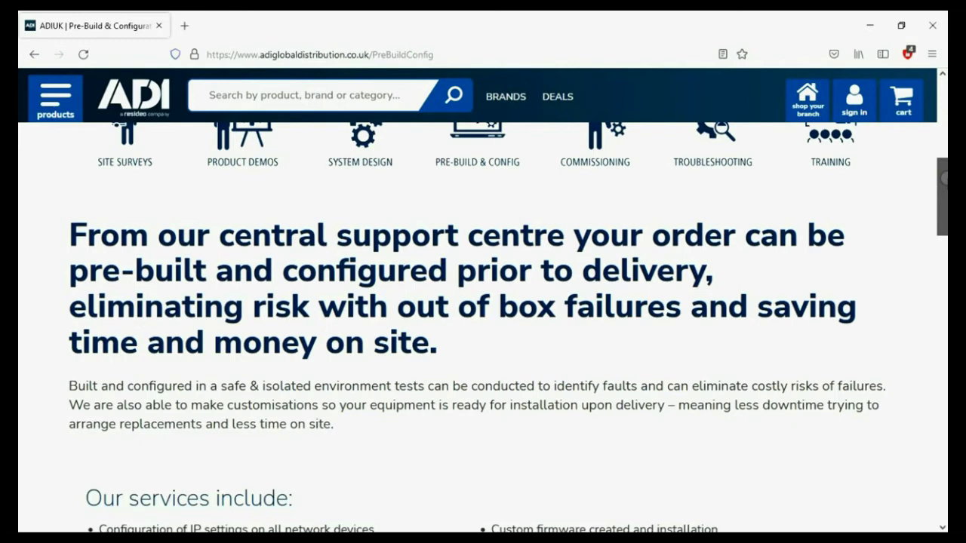
pyautogui.scroll(-5, 483, 324)
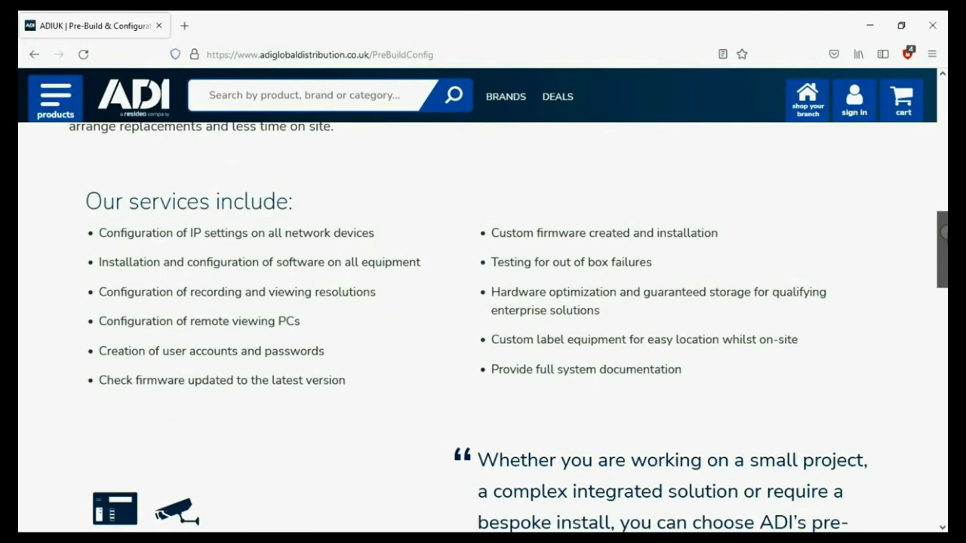
pyautogui.scroll(-5, 482, 327)
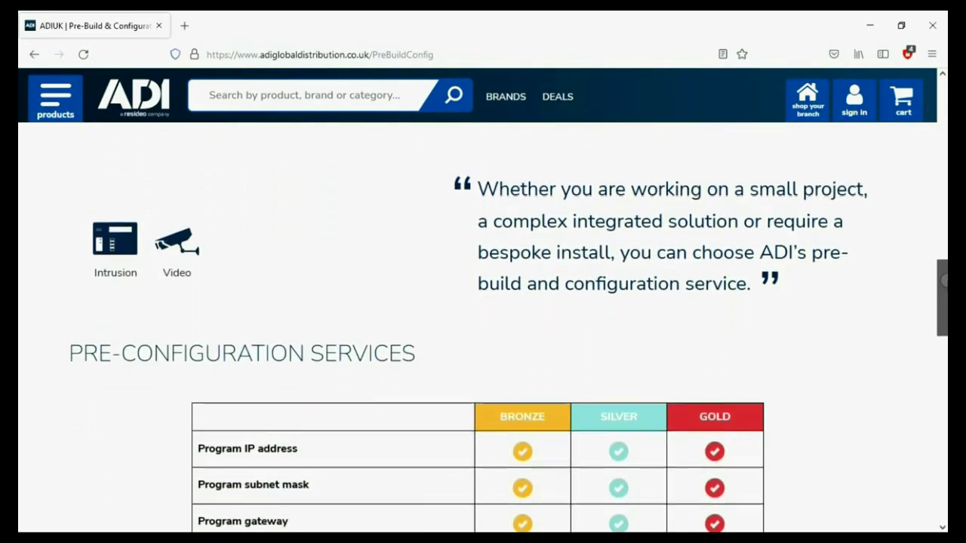
pyautogui.scroll(-5, 482, 339)
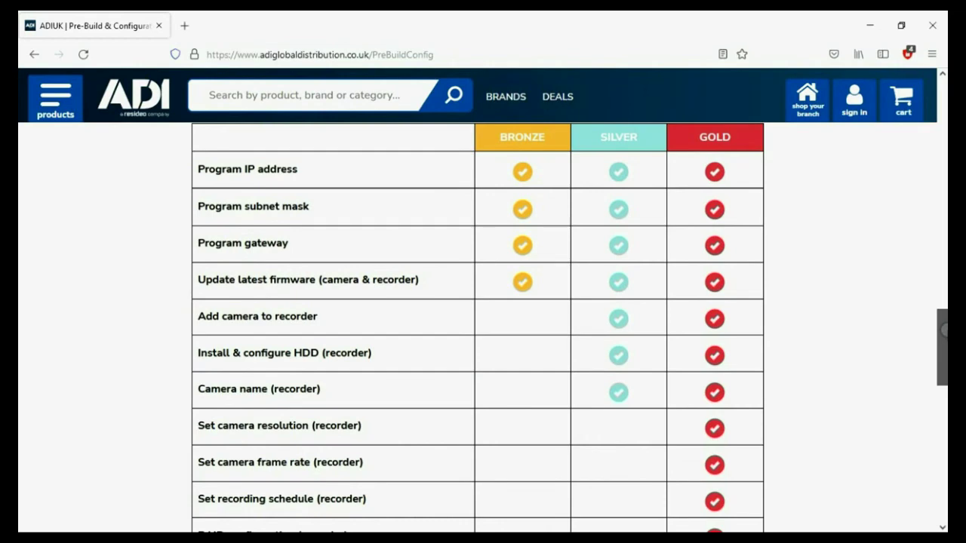
pyautogui.scroll(-3, 483, 327)
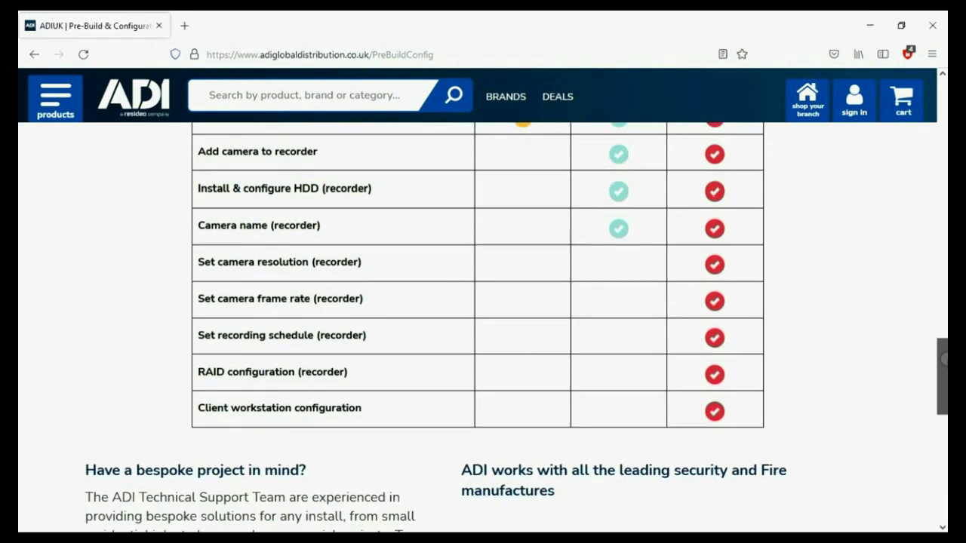
pyautogui.scroll(-3, 482, 328)
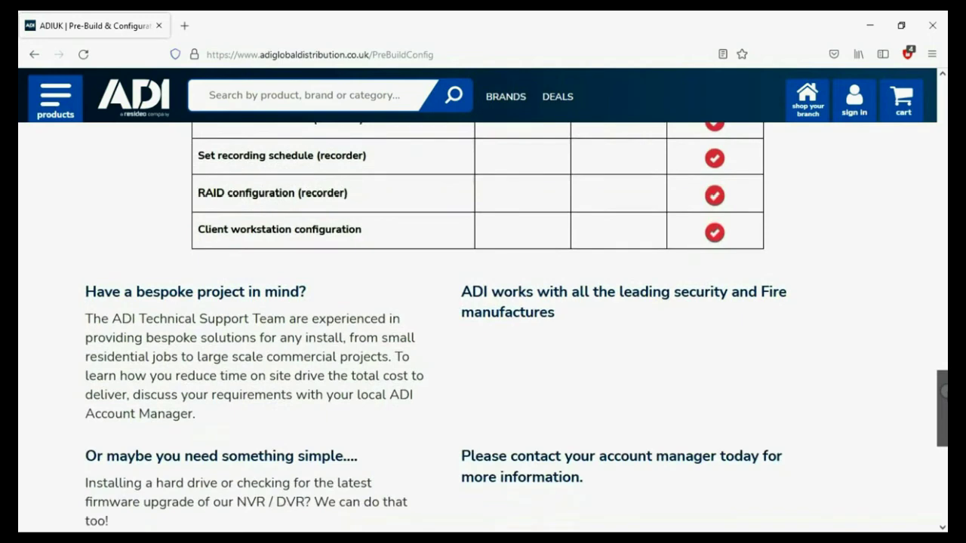
pyautogui.scroll(-3, 483, 327)
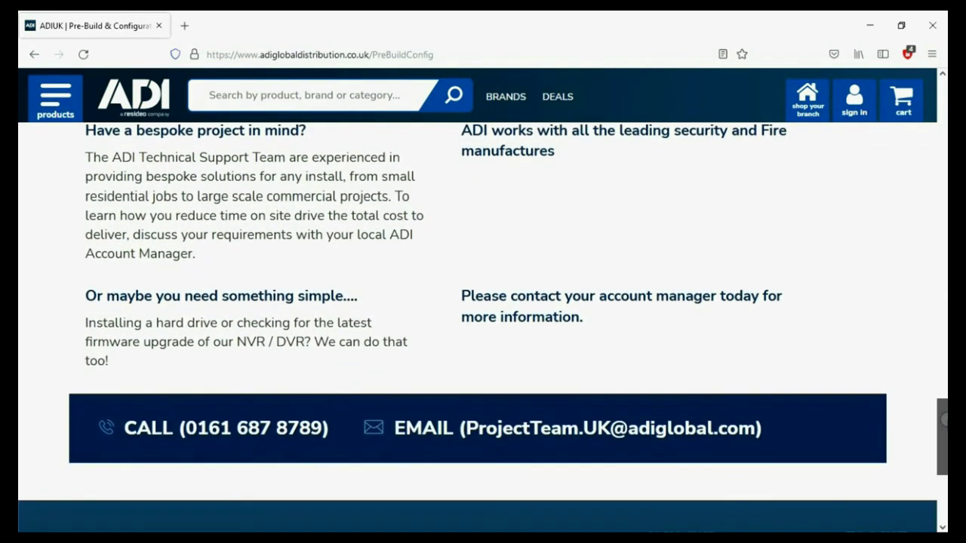